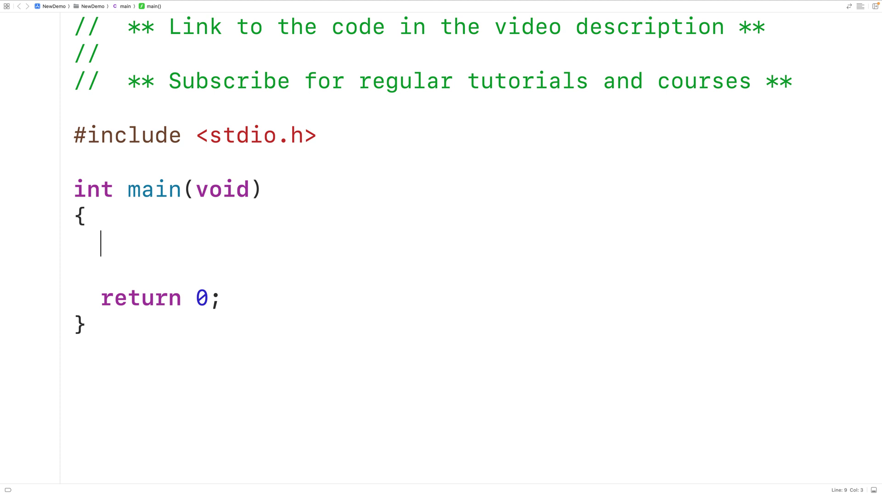
text(char str)
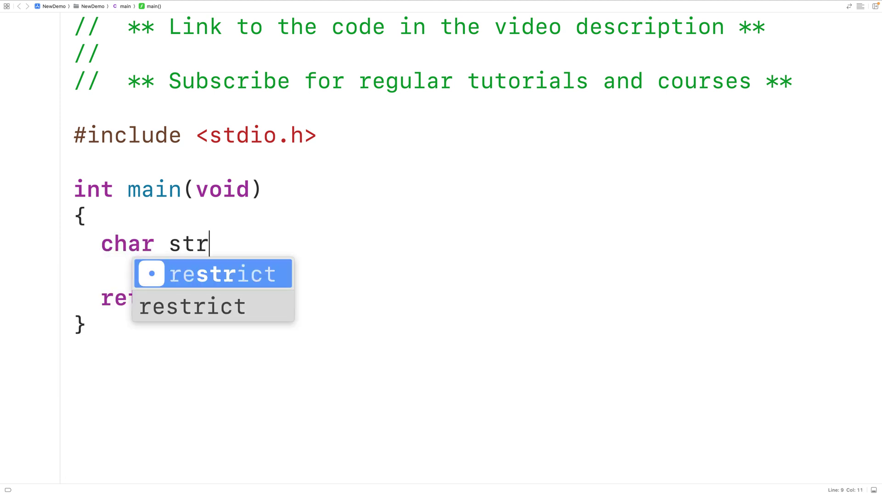
text(ing[])
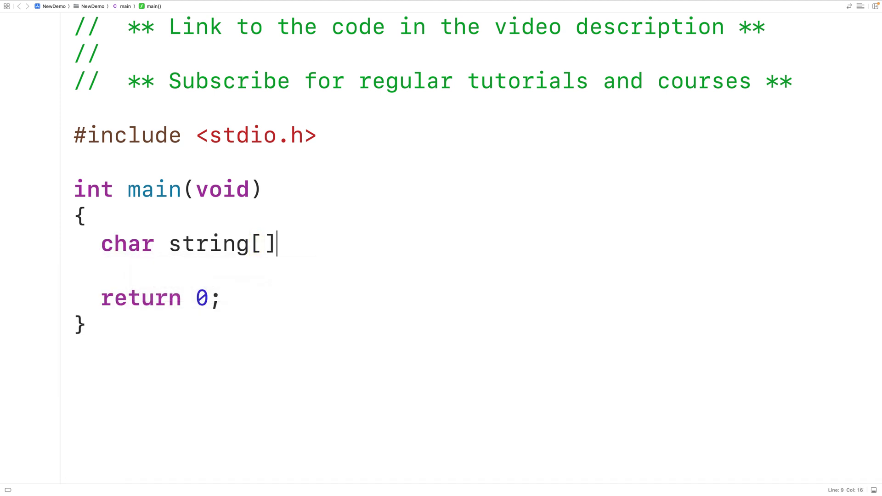
text( = "ab)
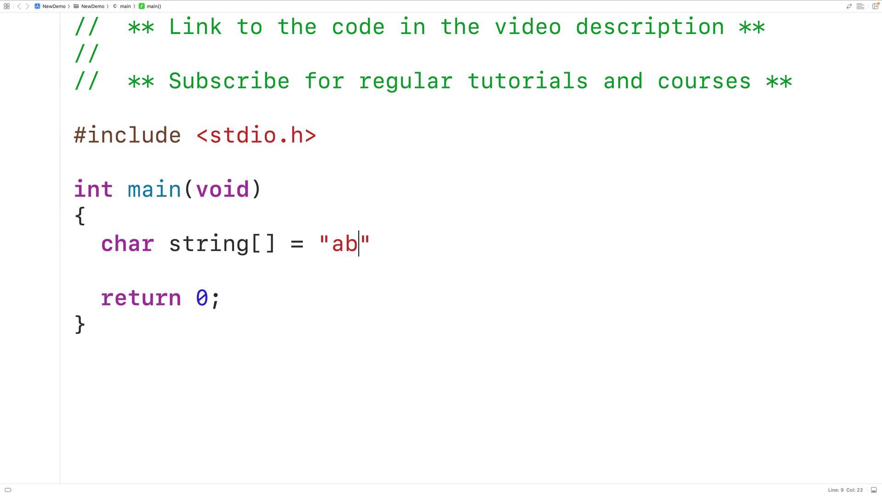
text(cd";)
Step: Add a comment line above the abcd declaration numbering the indexes 01234
key(Up)
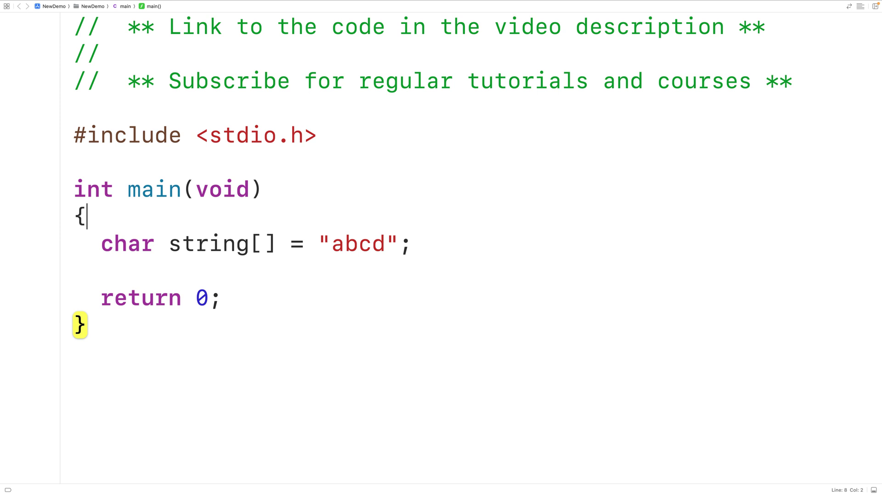
key(Return)
text(//)
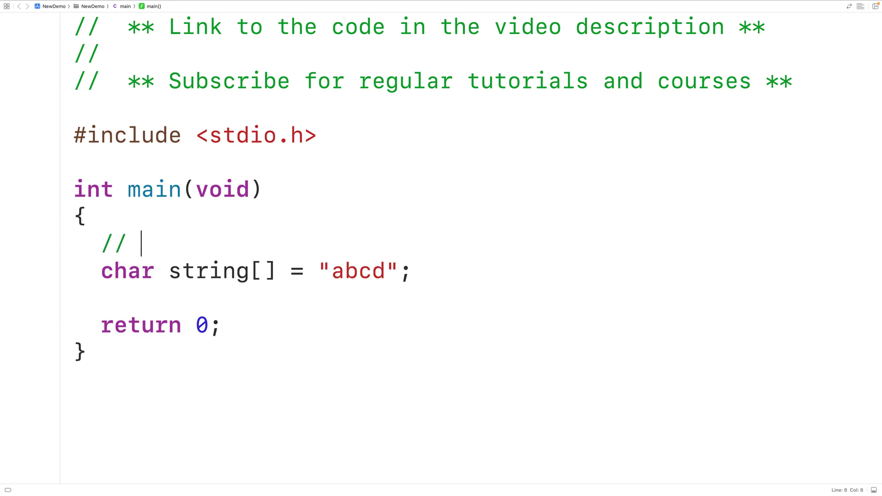
text(               0)
text(1234)
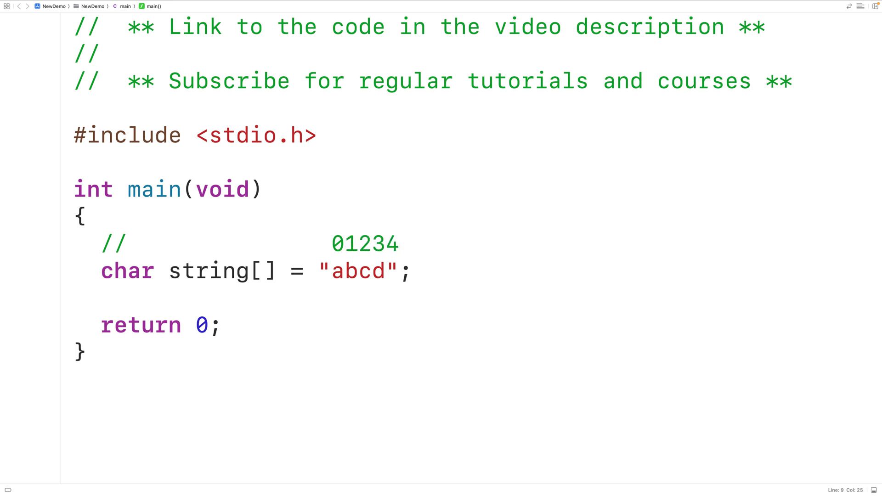
key(Return)
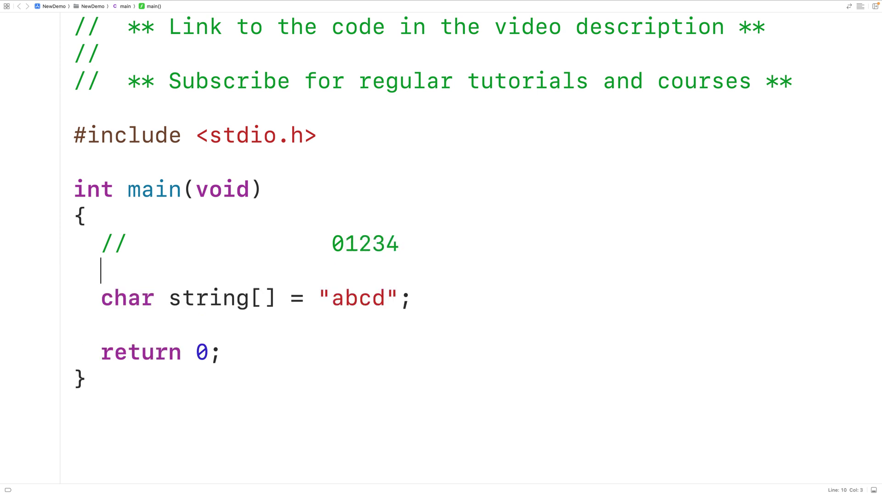
text(//)
drag(400, 243, 385, 251)
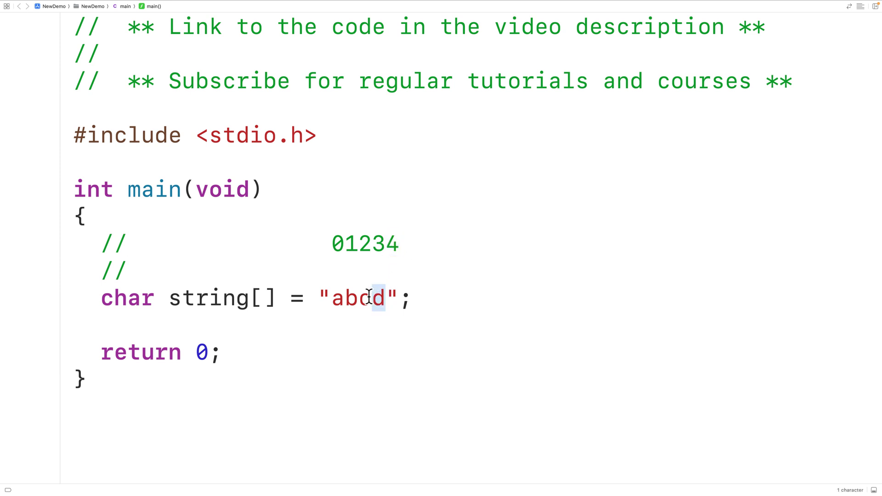
Step: Add a second comment line marking the \0 terminator under index 4, noting d sits at index 3
click(213, 271)
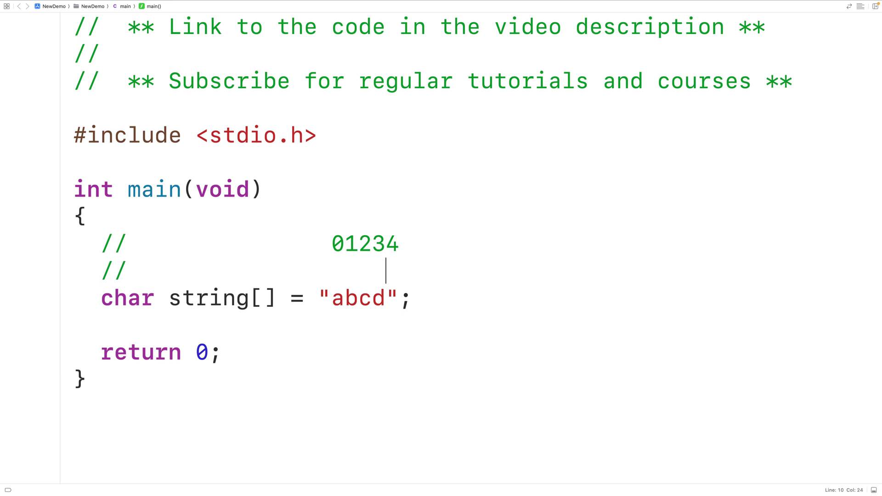
text(\)
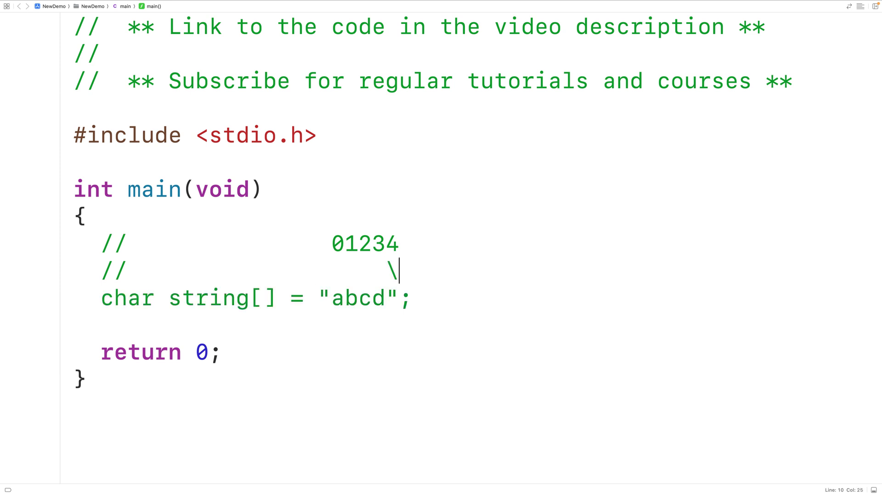
text(0)
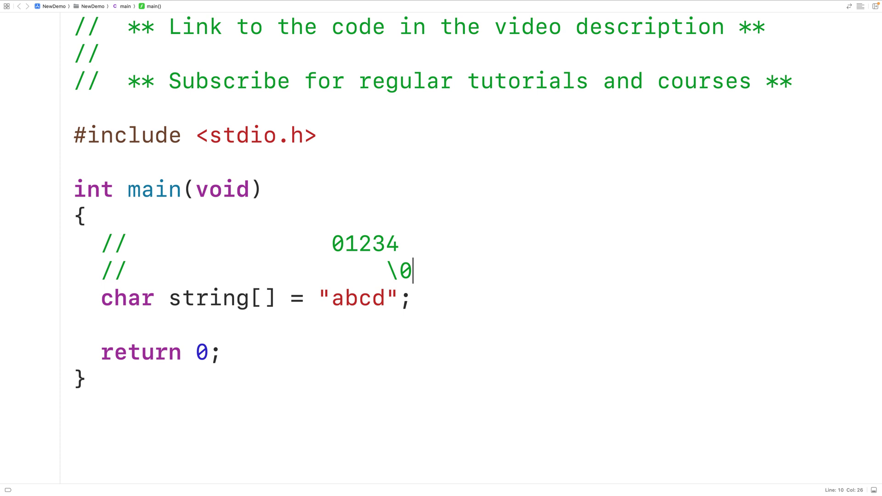
drag(384, 270, 412, 270)
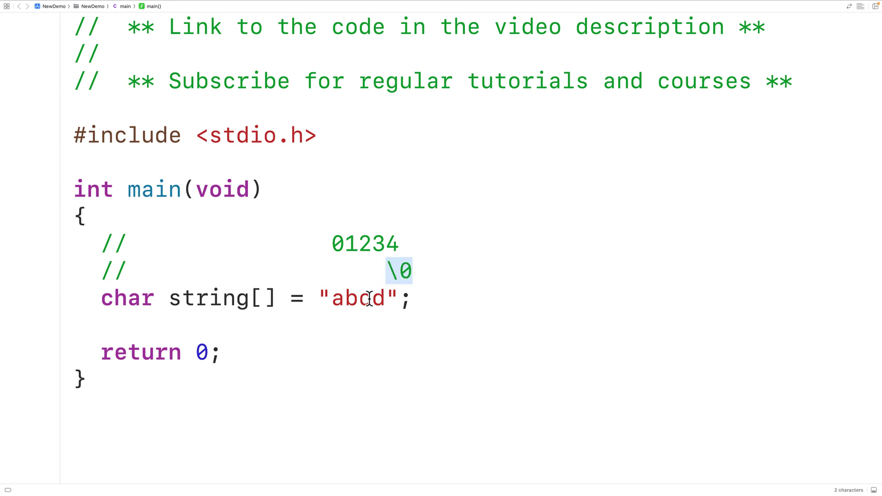
drag(372, 298, 384, 298)
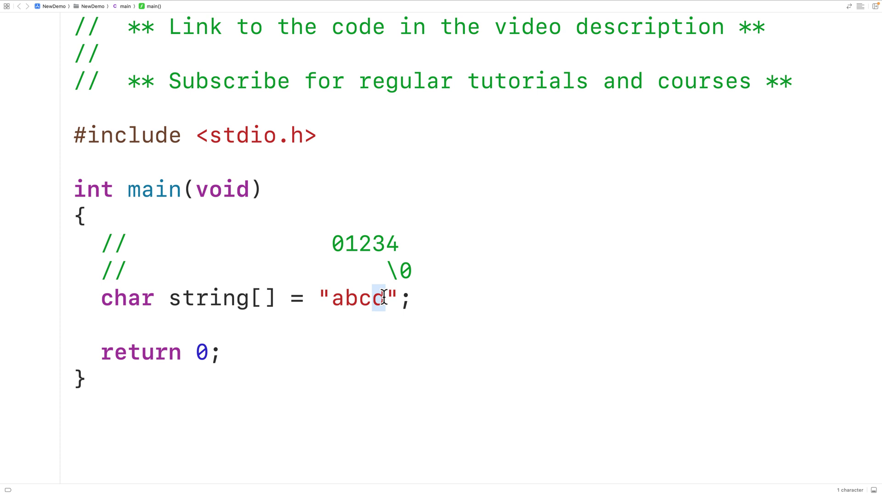
drag(373, 244, 388, 247)
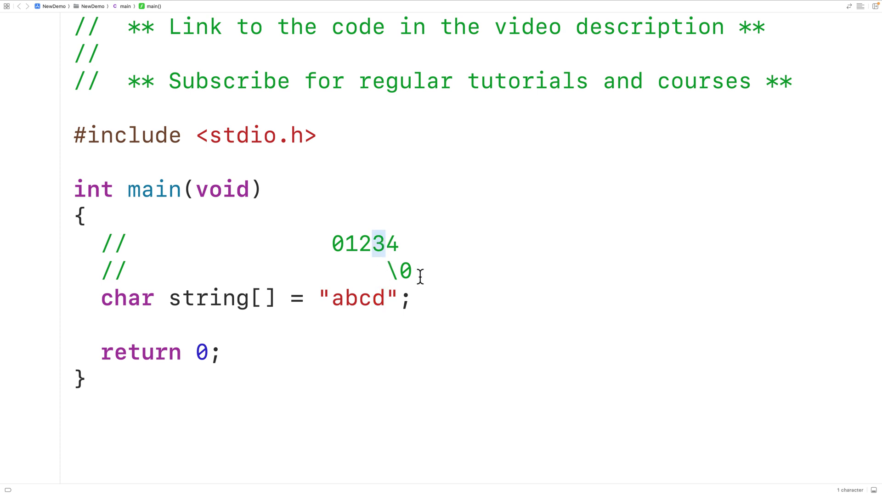
Step: Add #include <string.h> beneath stdio.h and move down to the line before return 0
click(365, 133)
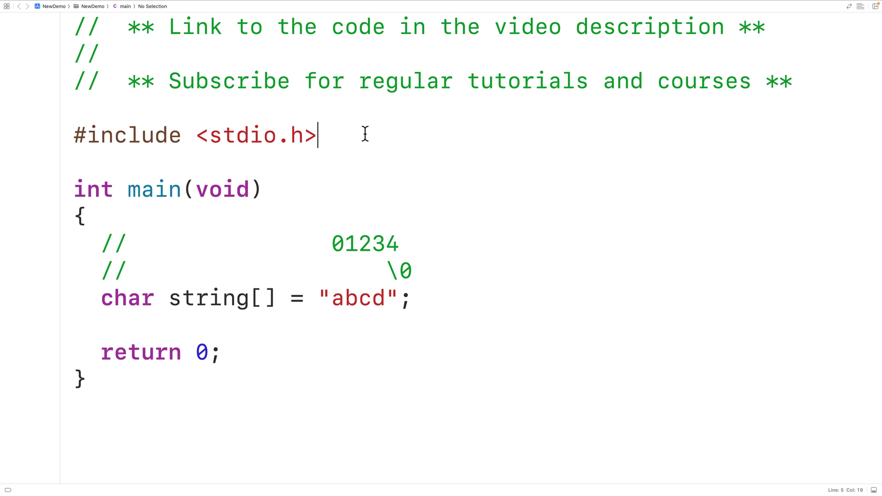
key(Return)
text(#)
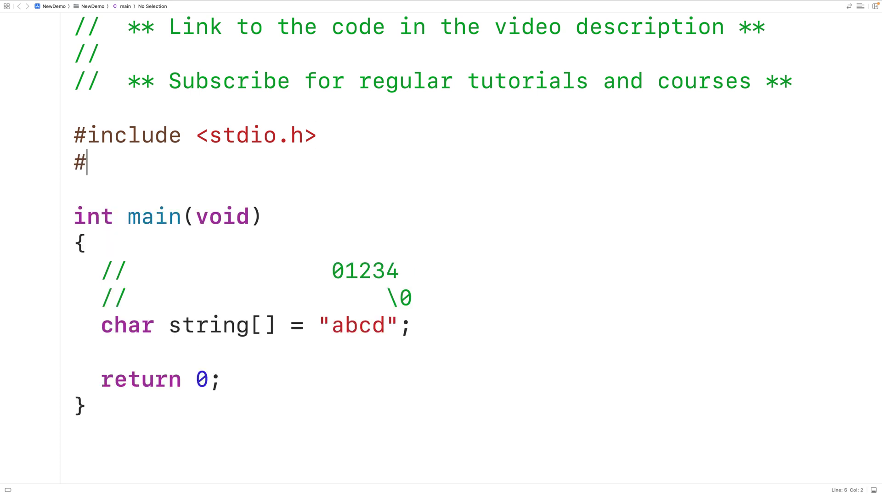
text(include <str)
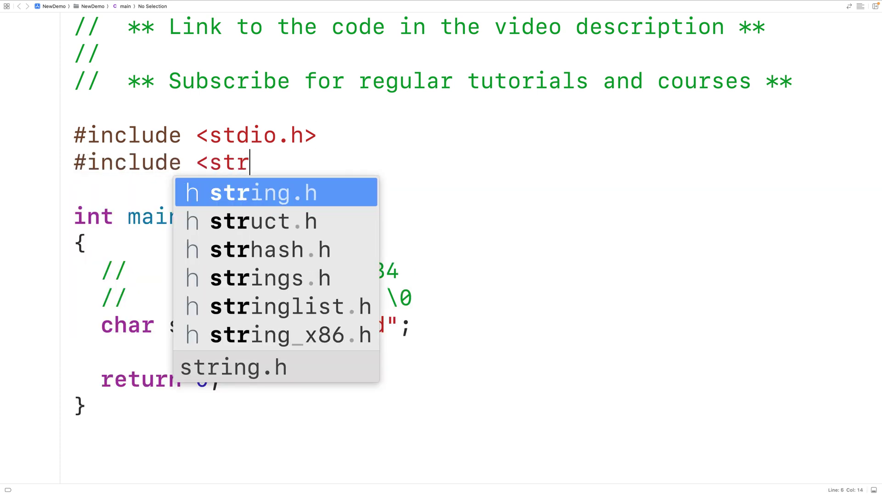
text(ing.h>)
key(Down)
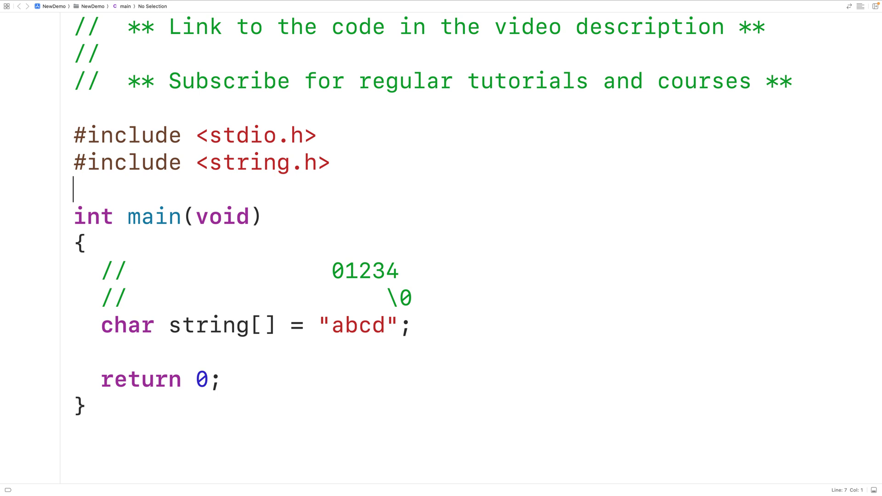
key(Down)
key(Down)
key(Down)
key(Down)
key(Down)
Step: Start the assignment string[strlen(string)] and note that the last character d sits at index 3
key(Return)
key(Return)
key(Up)
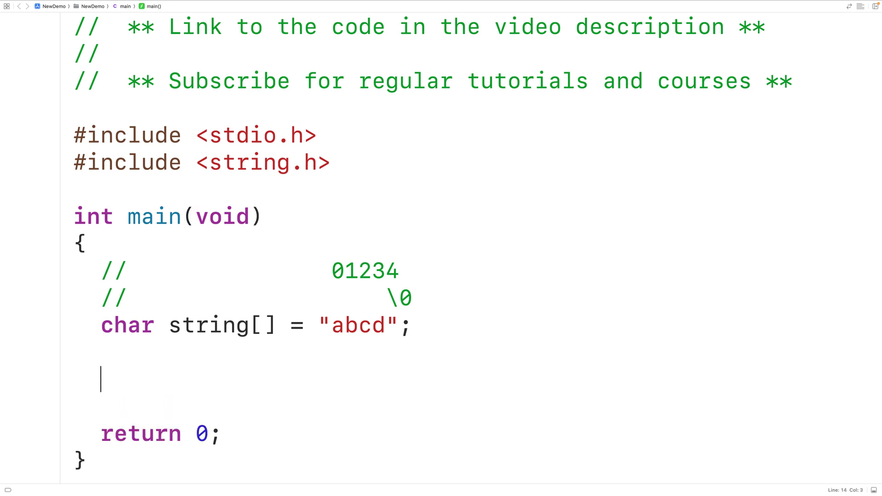
text(strlen(strin)
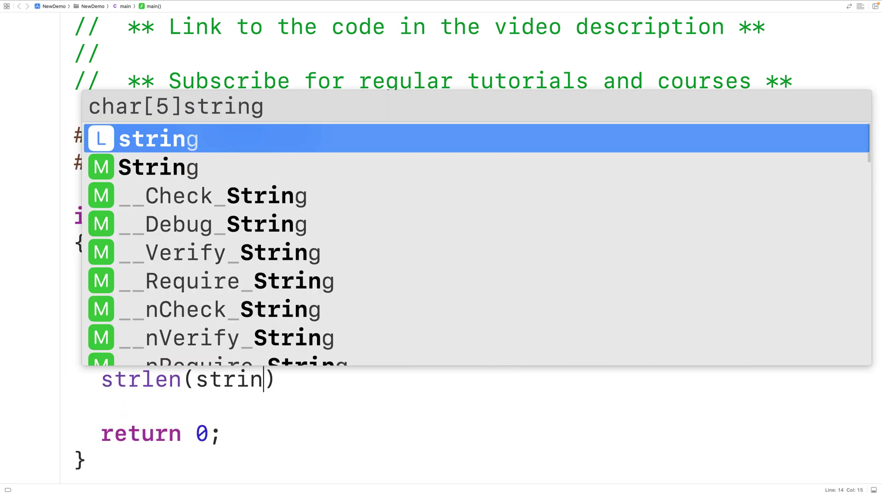
text(g))
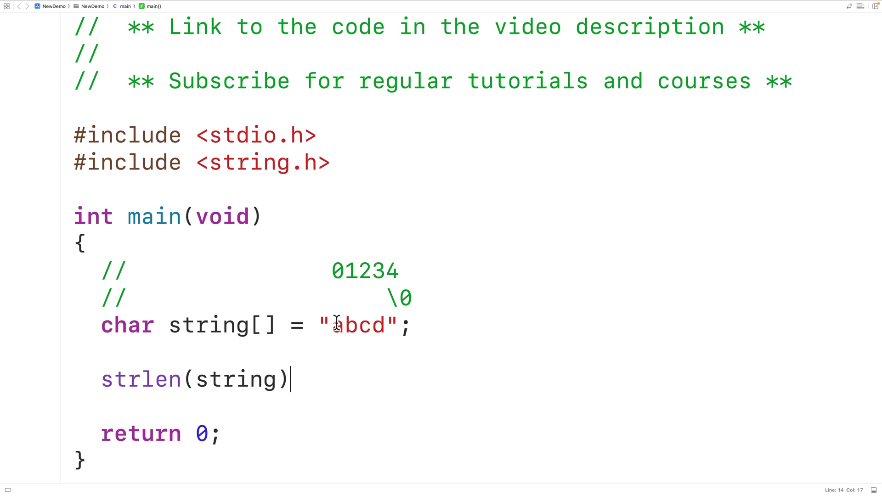
drag(333, 324, 384, 324)
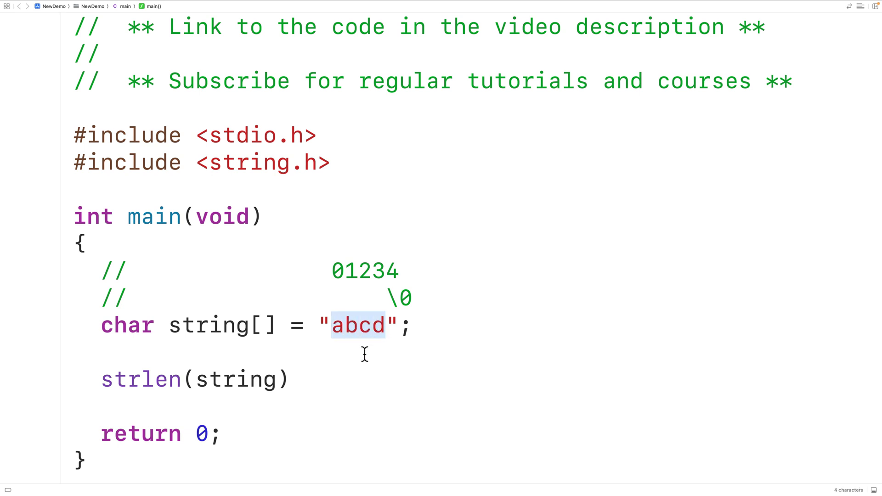
click(333, 379)
text(- 1)
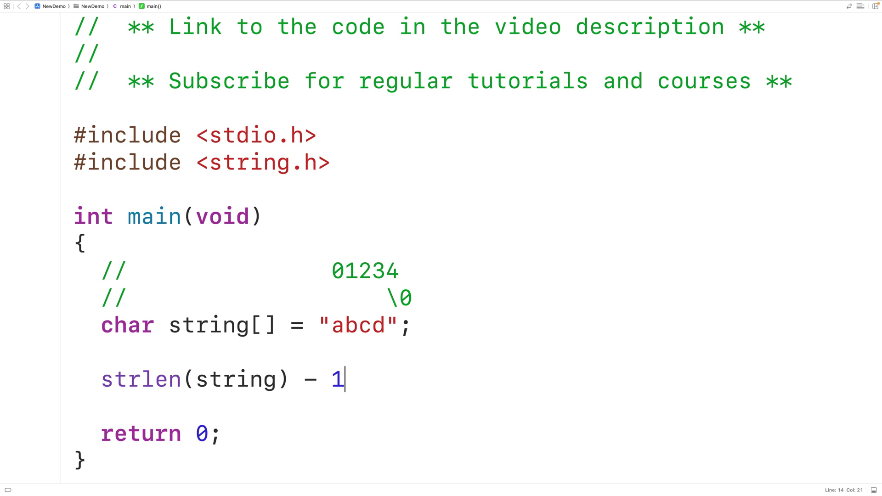
click(383, 272)
drag(378, 273, 372, 273)
click(386, 325)
drag(386, 325, 375, 327)
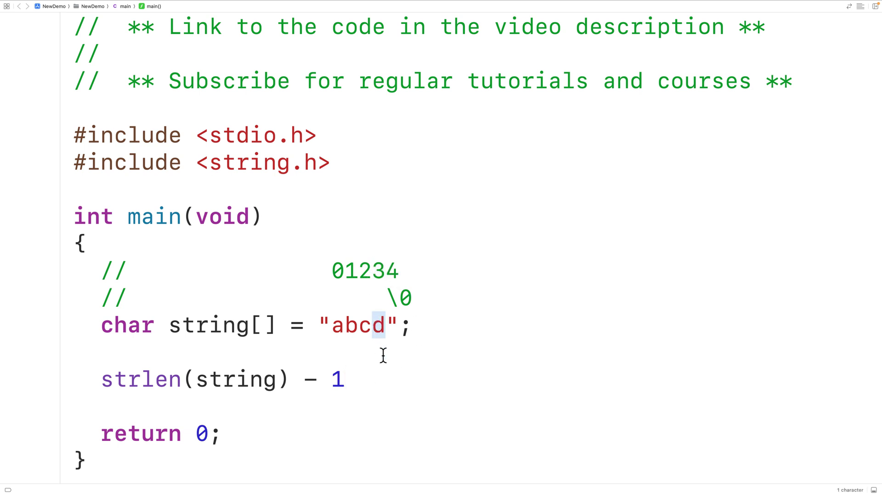
Step: Complete the line as string[strlen(string) - 1] = '\0'; overwriting the last character
click(102, 379)
text(string)
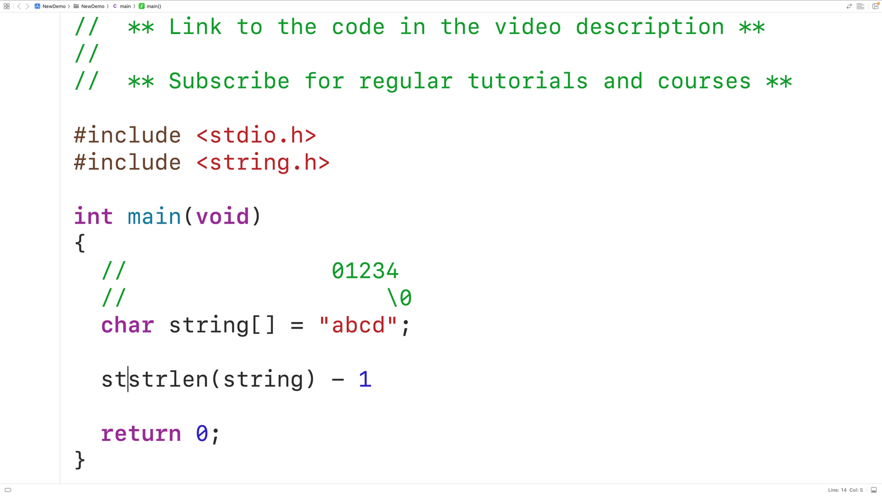
text([)
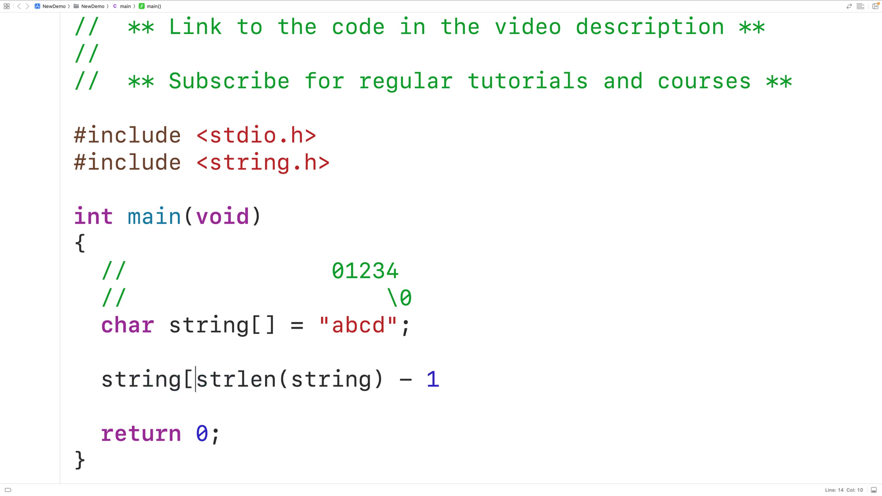
click(74, 406)
click(426, 379)
text(])
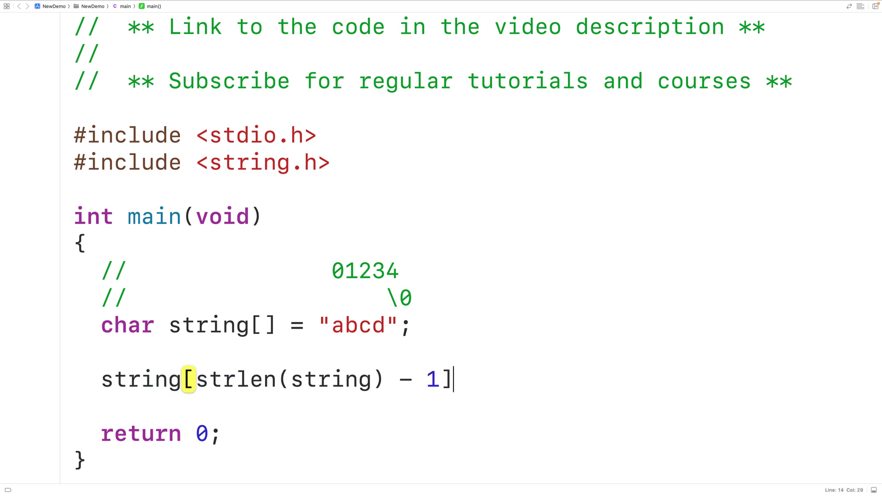
text( = ')
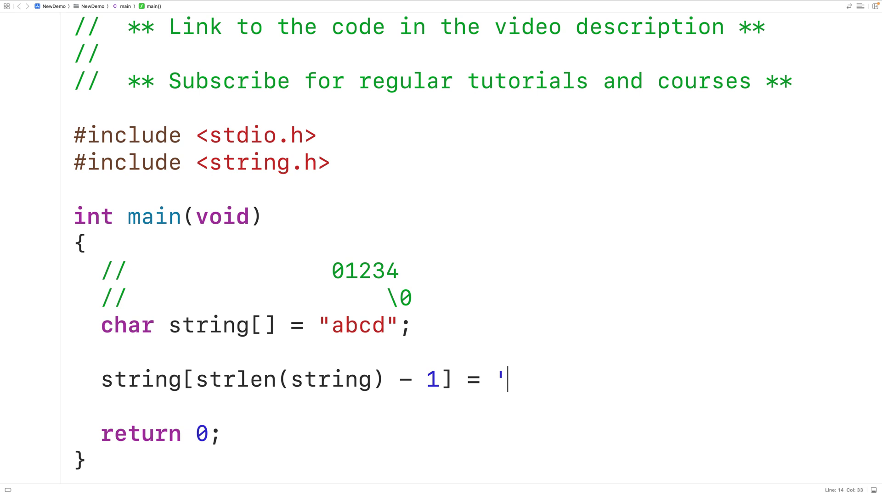
text(\0';)
key(Return)
key(Return)
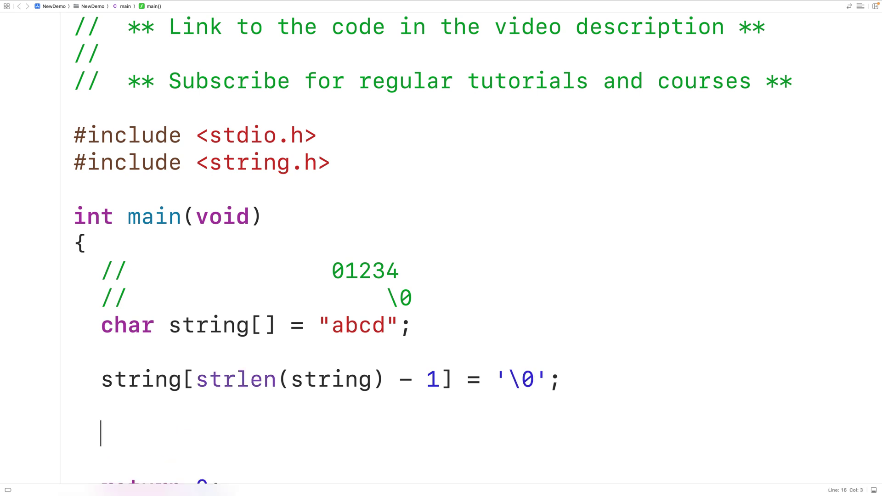
text(printf(")
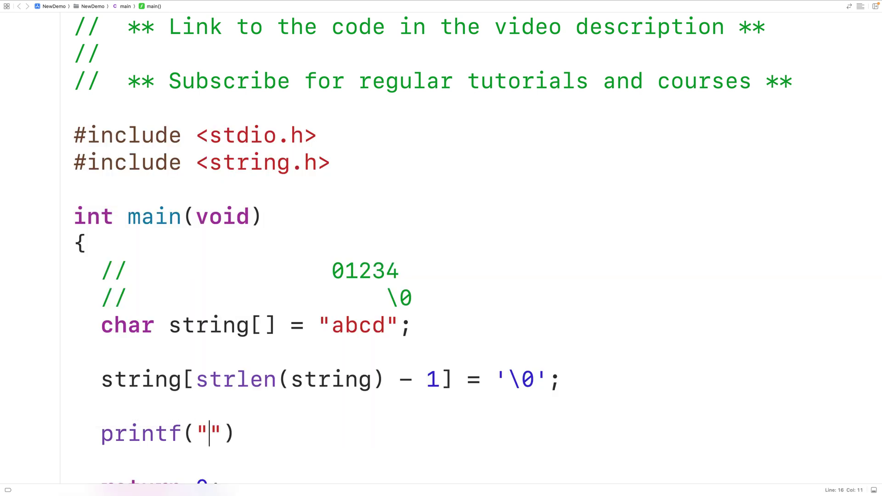
text(%s)
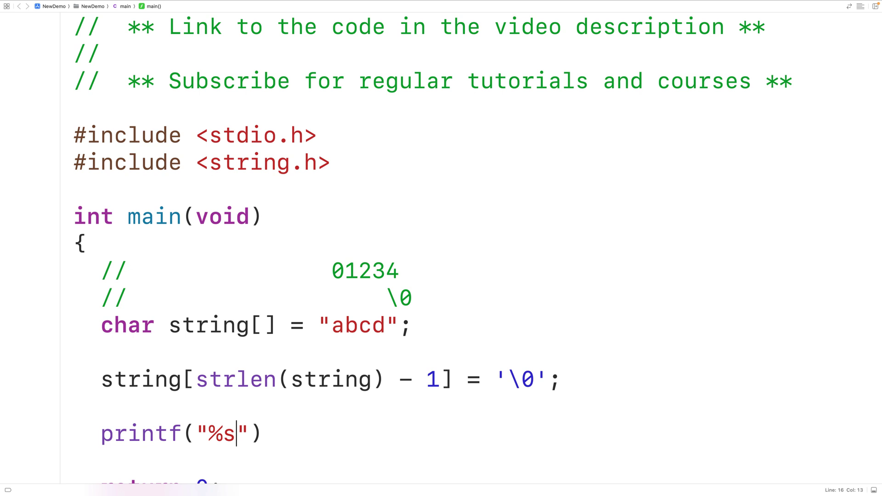
text( ")
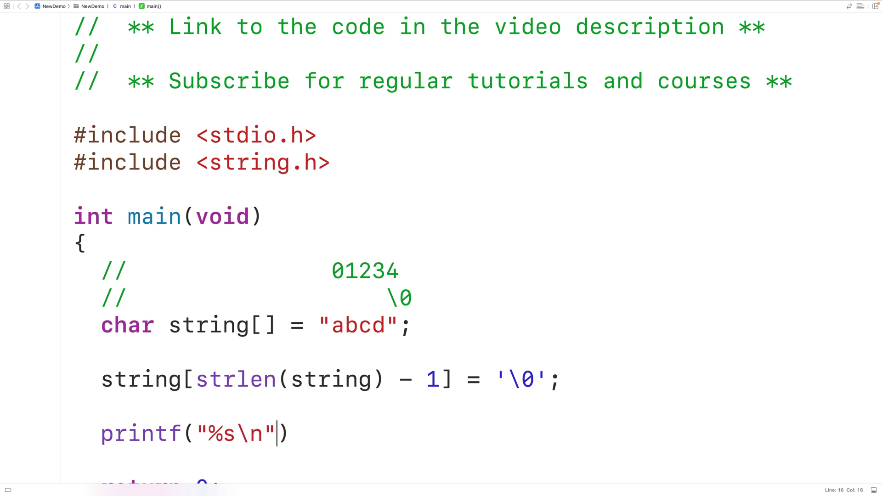
text(, string))
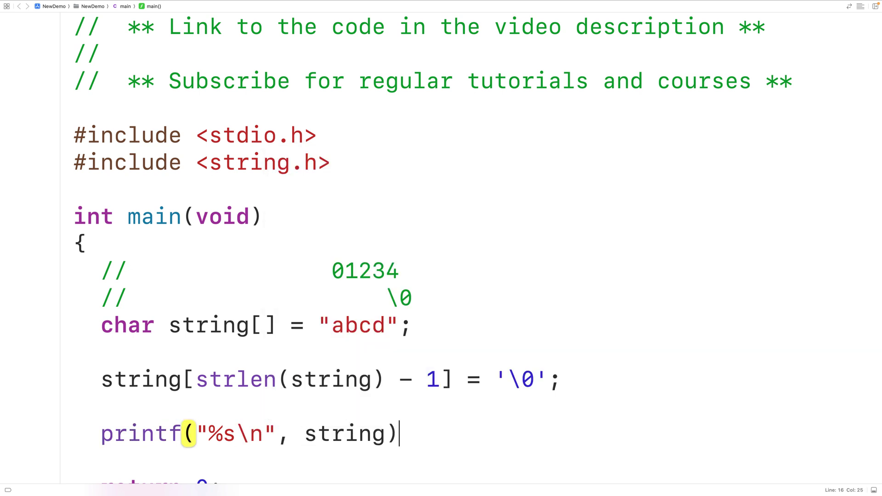
text(;)
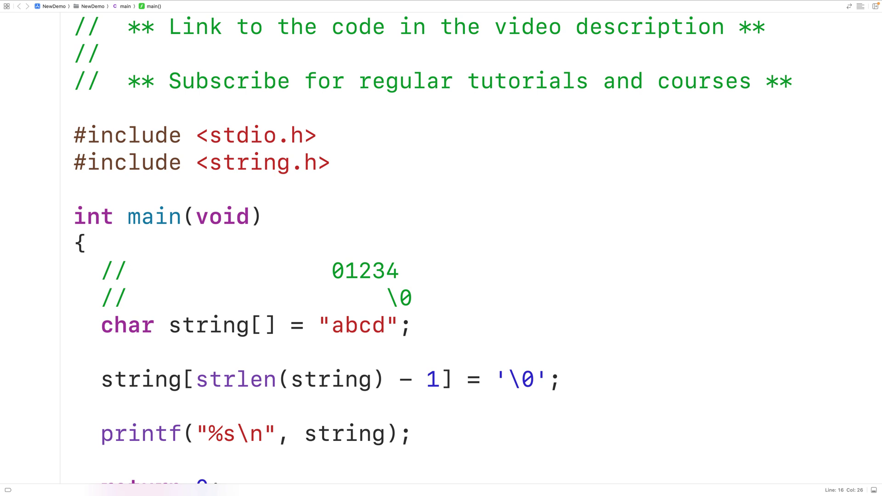
Step: Add printf("%s\n", string); and run the program, which prints abc
key(super+r)
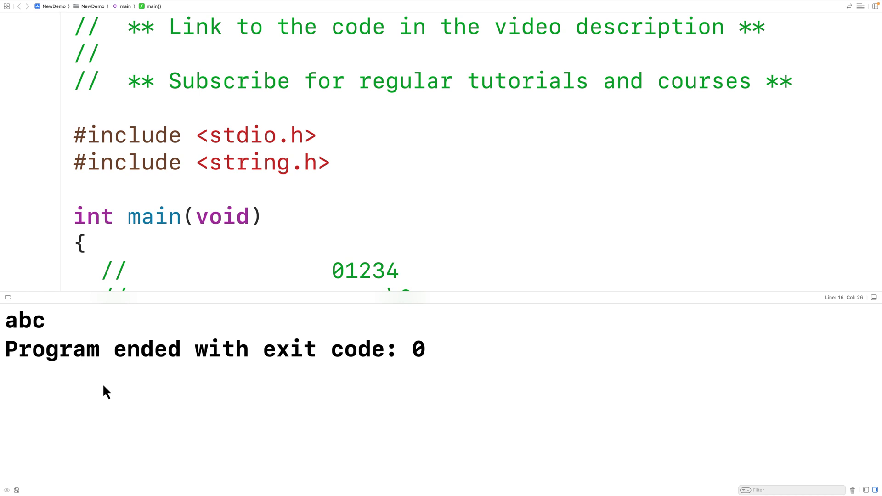
key(super+shift+y)
key(Up)
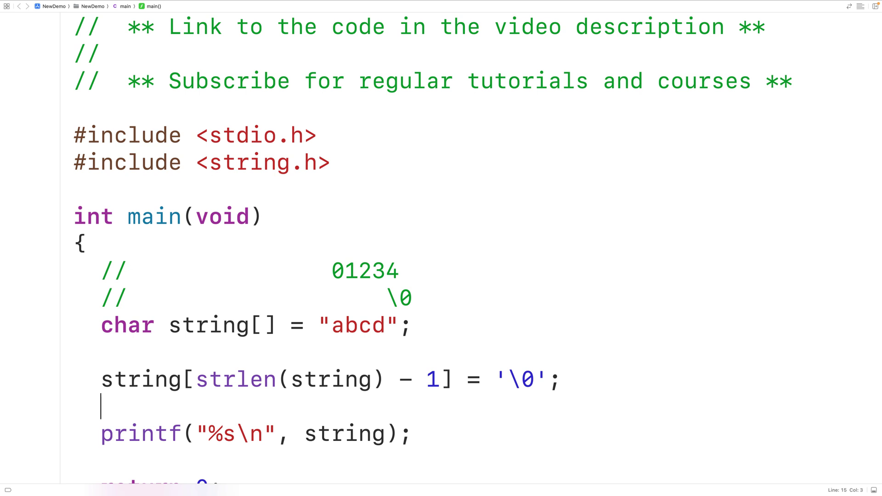
Step: Replace the strlen line with int i = 0; and while (string[i] != '\0') i++;
drag(563, 379, 100, 388)
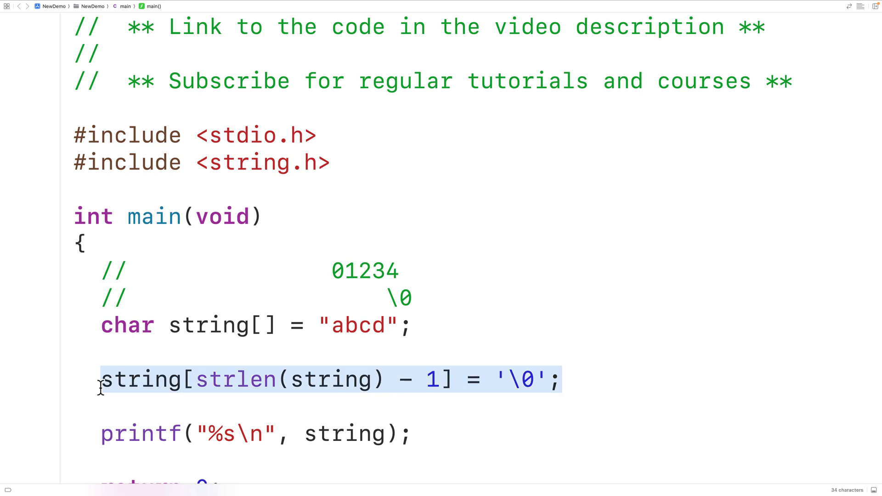
text(int i =)
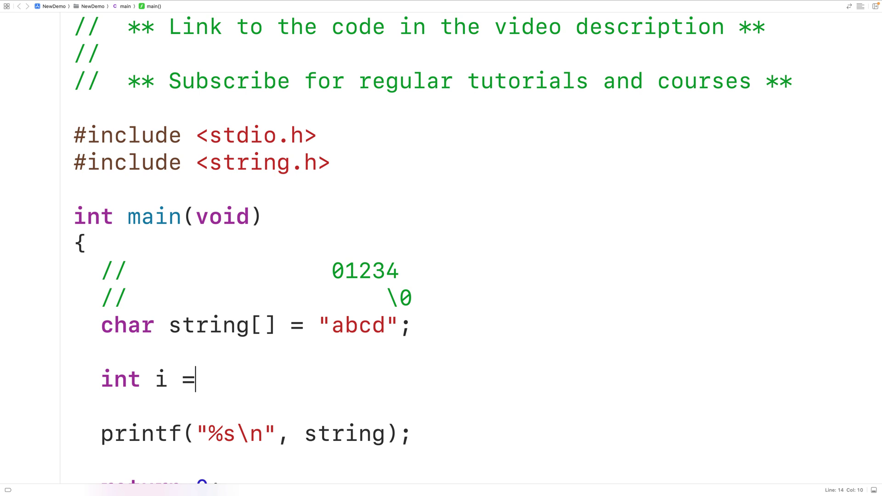
text( 0;)
key(Return)
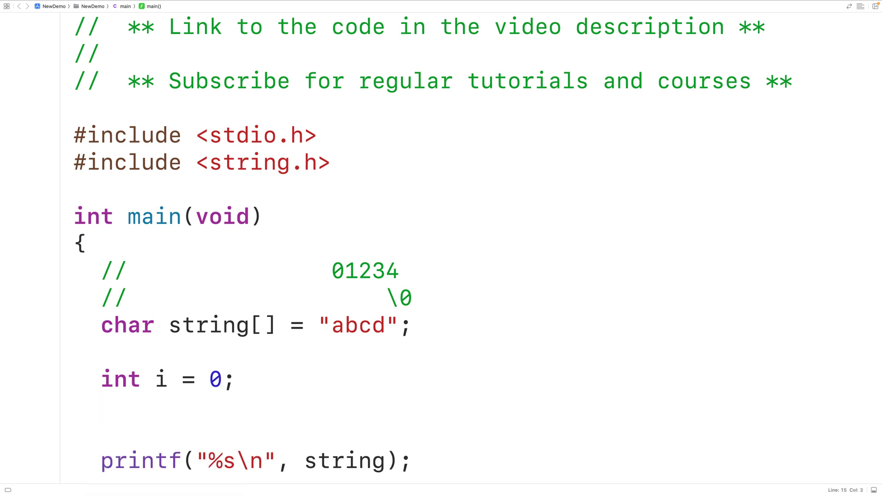
text(while (s)
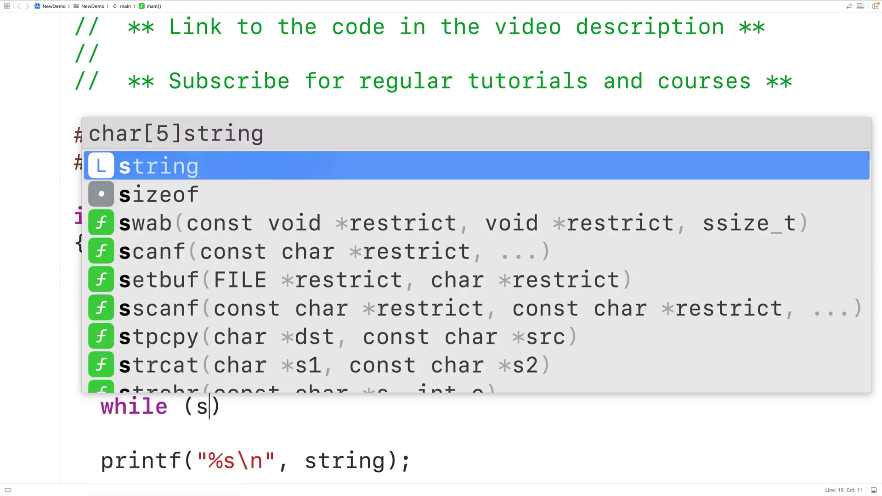
text(tring[i)
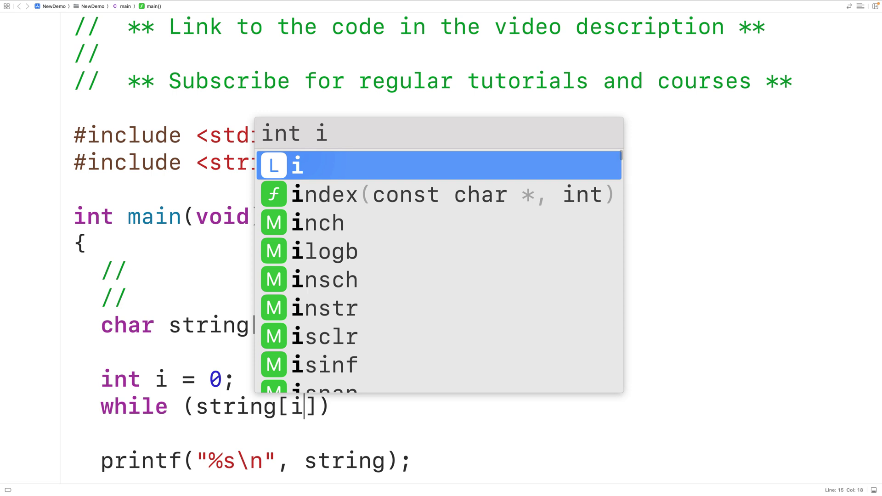
text(] != ')
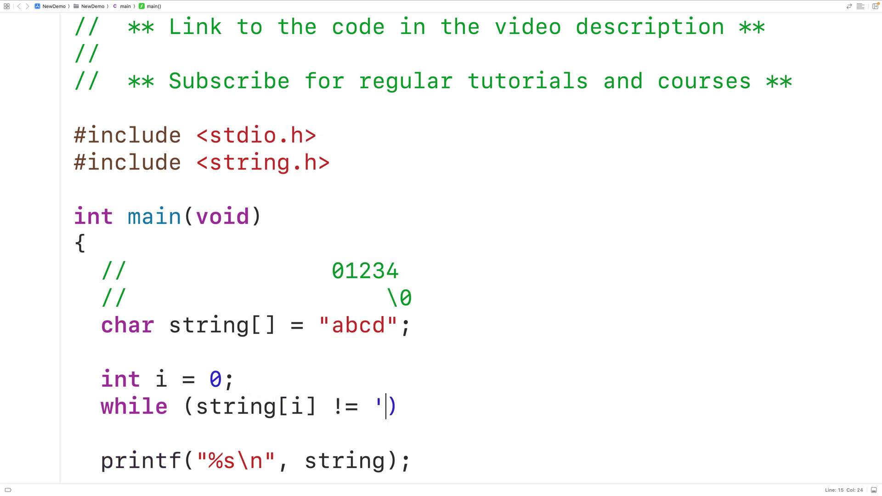
text(\0') )
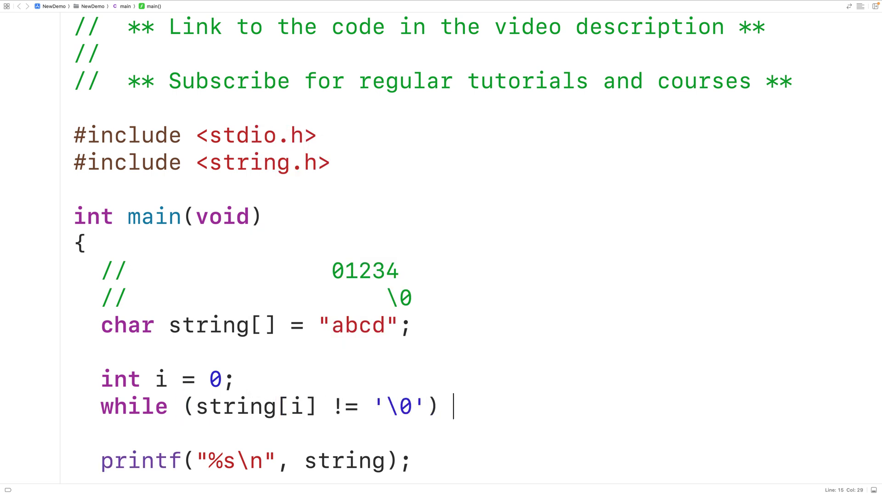
text(i++;)
key(Up)
key(Up)
key(Up)
key(Up)
key(Up)
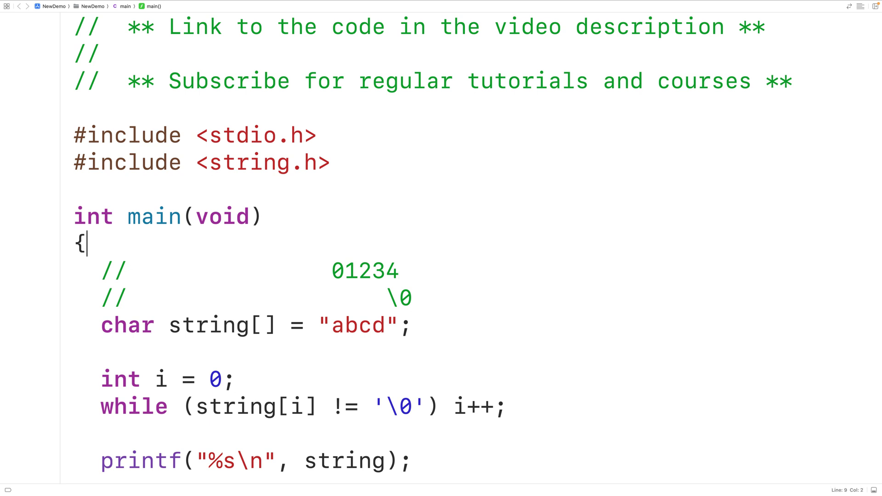
Step: Add a comment line with an i marker aligned above the \0 at index 4
key(Return)
text(// )
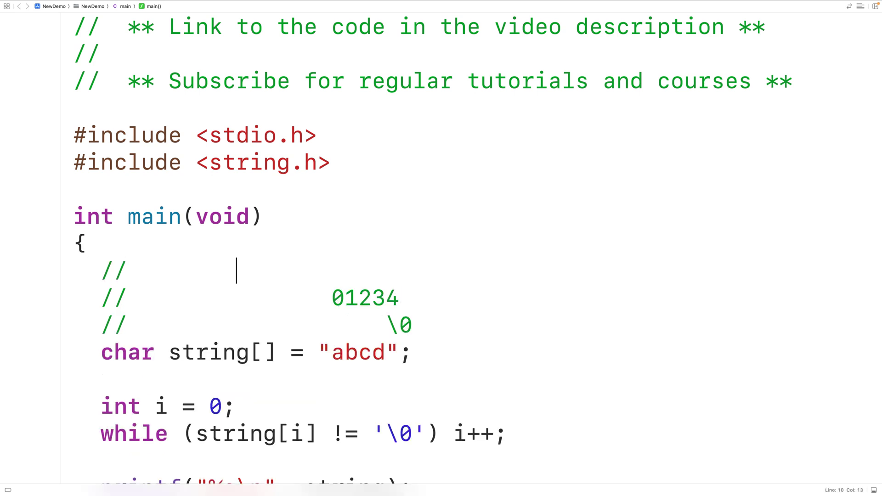
text(              i)
key(Left)
drag(424, 330, 383, 327)
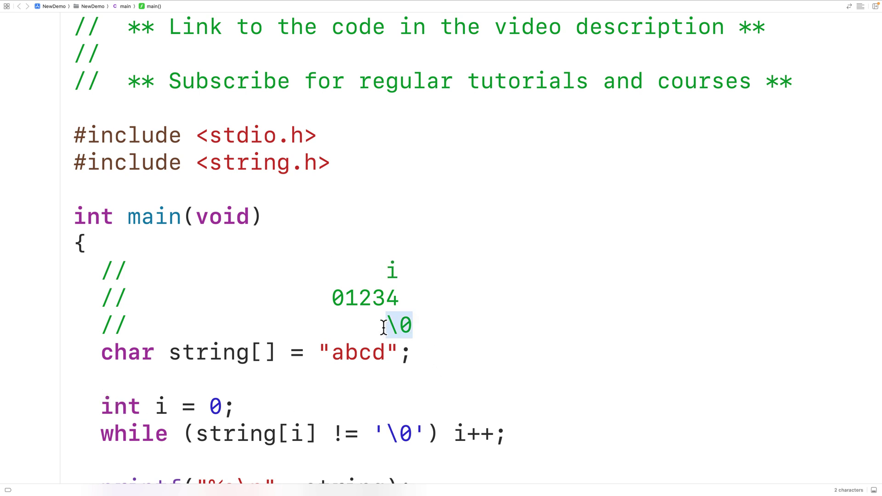
click(494, 390)
Step: Add string[i - 1] = '\0'; after the while loop and run the program, printing abc
key(Down)
key(Down)
key(Down)
key(Down)
key(Down)
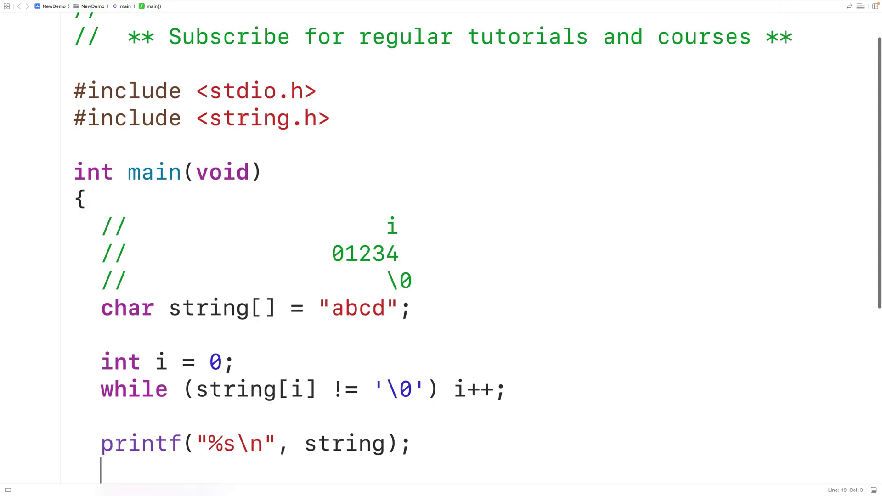
key(Up)
key(Up)
key(Down)
key(shift+End)
key(BackSpace)
text(string)
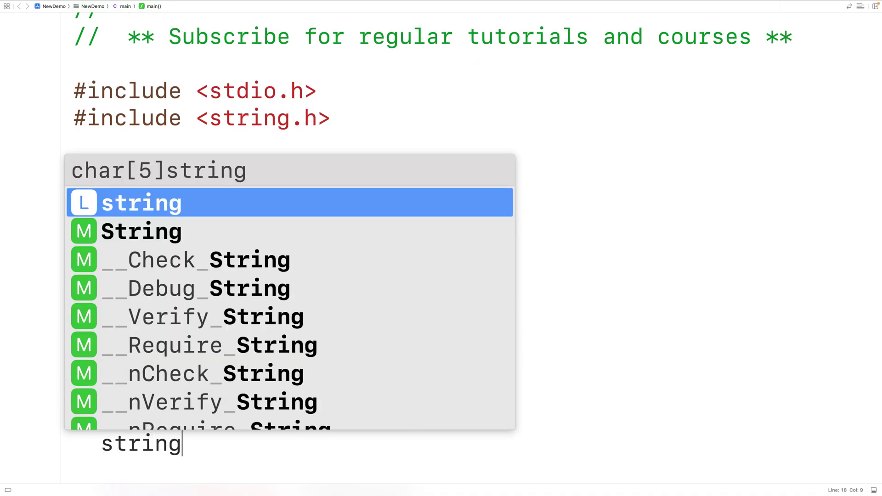
text([i - 1)
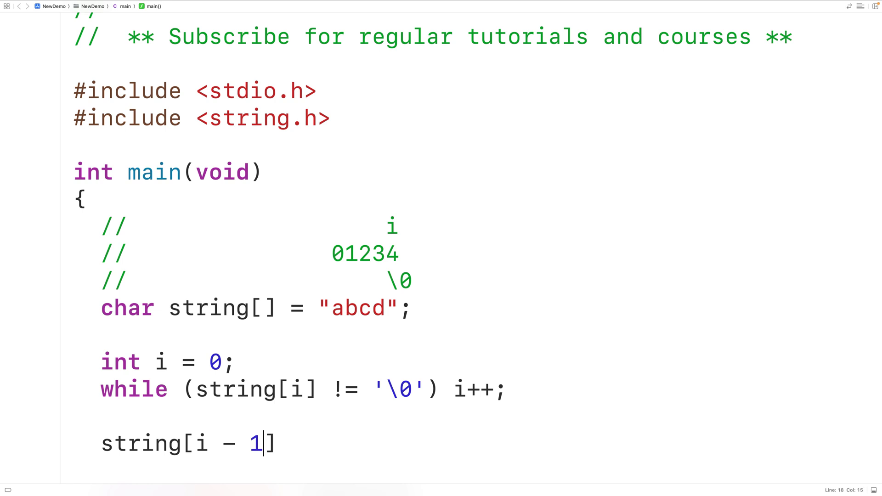
text(] = ')
text(\0';)
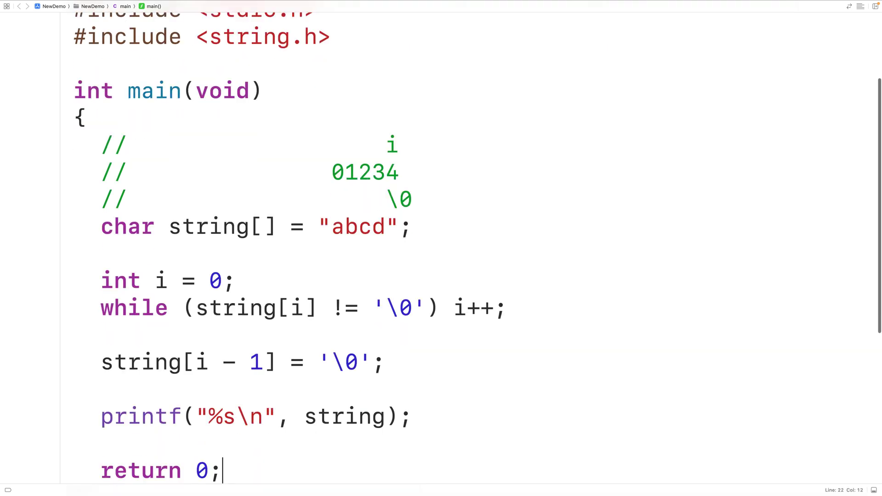
key(super+r)
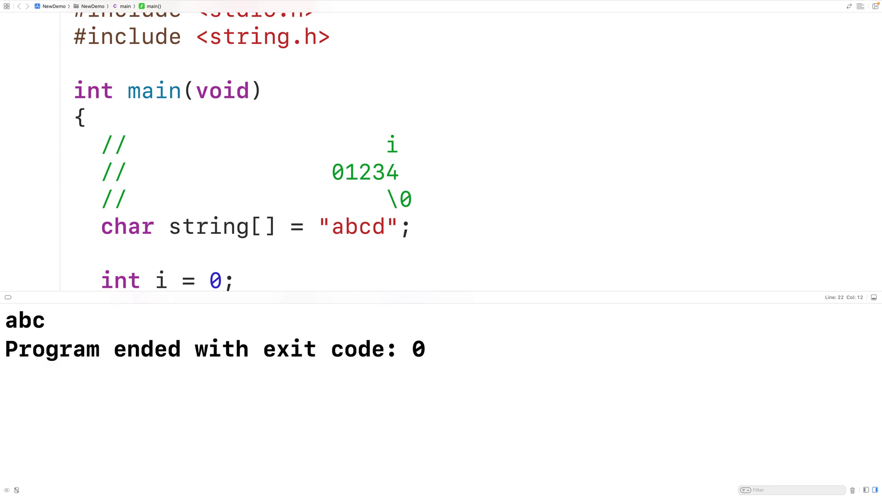
Step: Dismiss the debug console after the abc output, showing the finished code
key(super+shift+y)
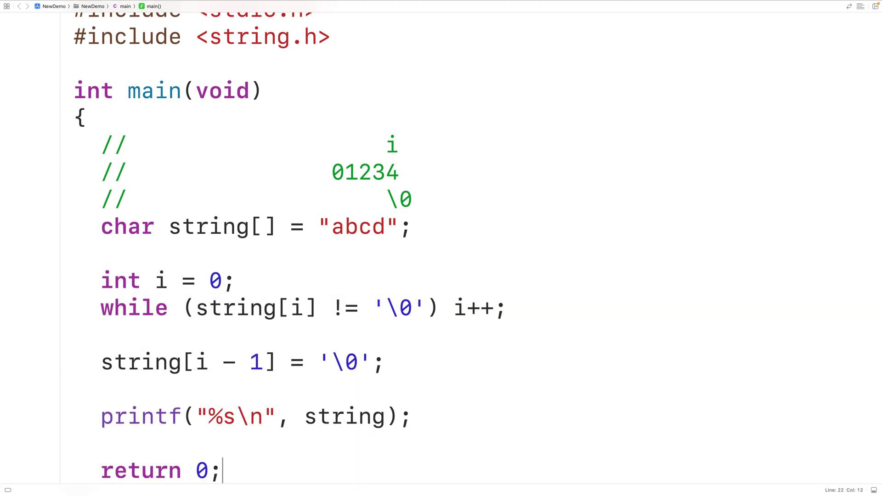